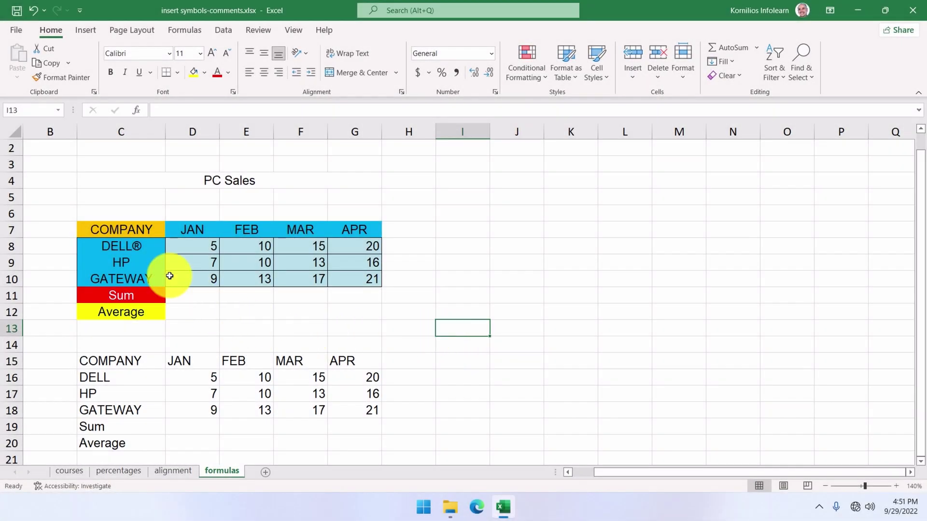
Step: Select cell C9 (HP) in the PC Sales table and put it into edit mode
{"action": "left_click", "coordinate": [137, 262]}
{"action": "double_click", "coordinate": [136, 262]}
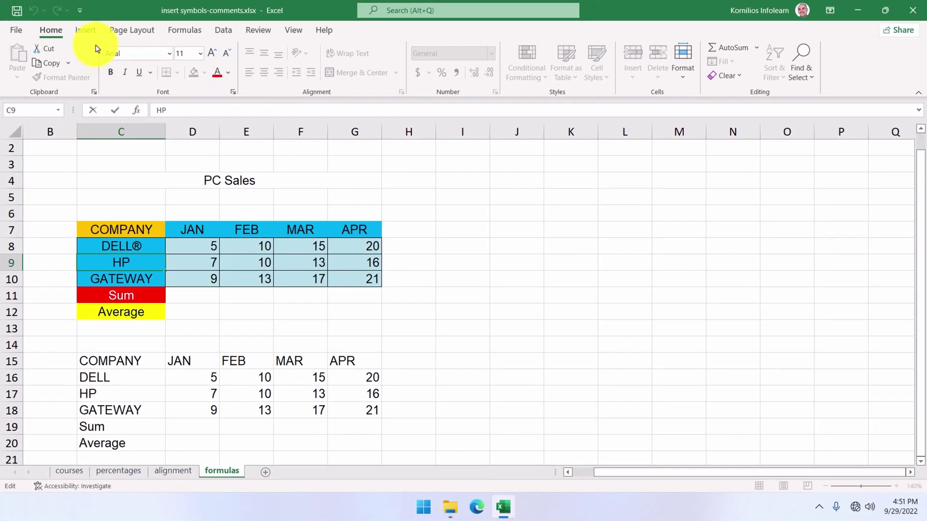
Step: Insert the Arial registered sign ® after HP so the cell reads HP®
{"action": "left_click", "coordinate": [88, 32]}
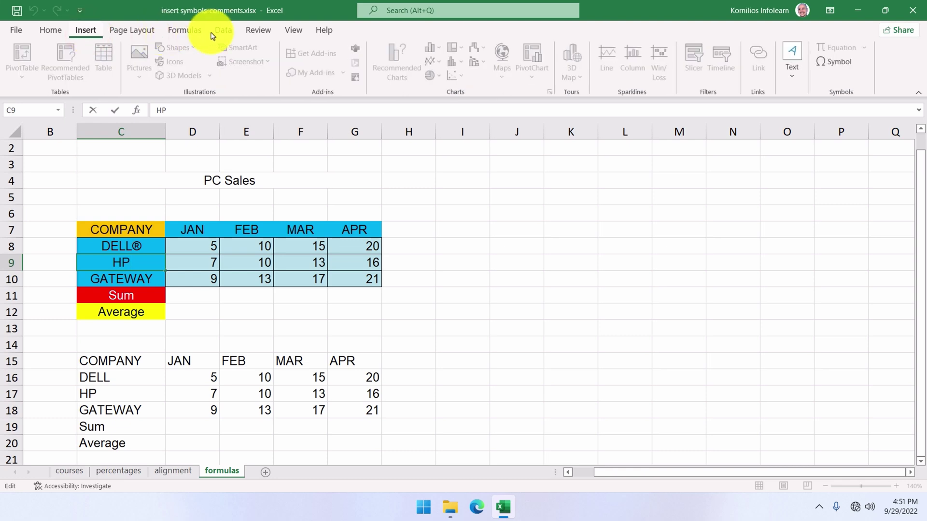
{"action": "left_click", "coordinate": [831, 63]}
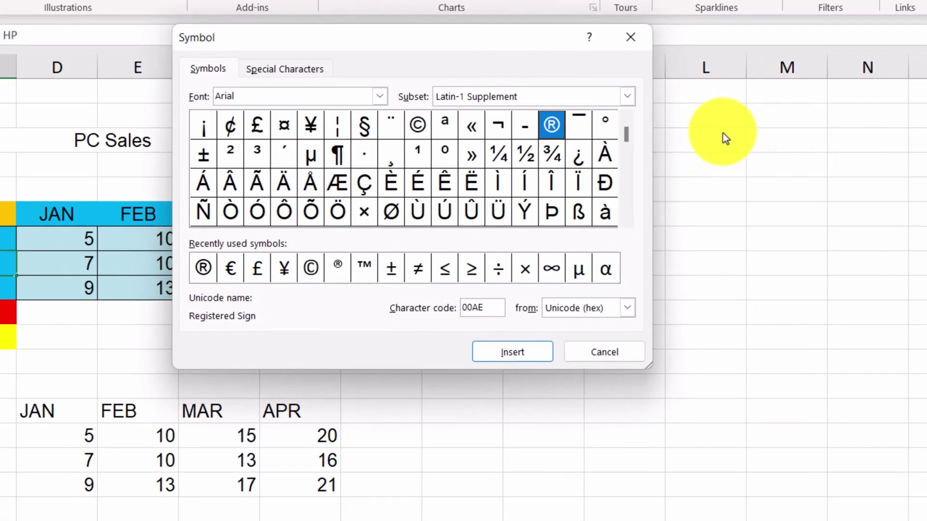
{"action": "left_click", "coordinate": [379, 96]}
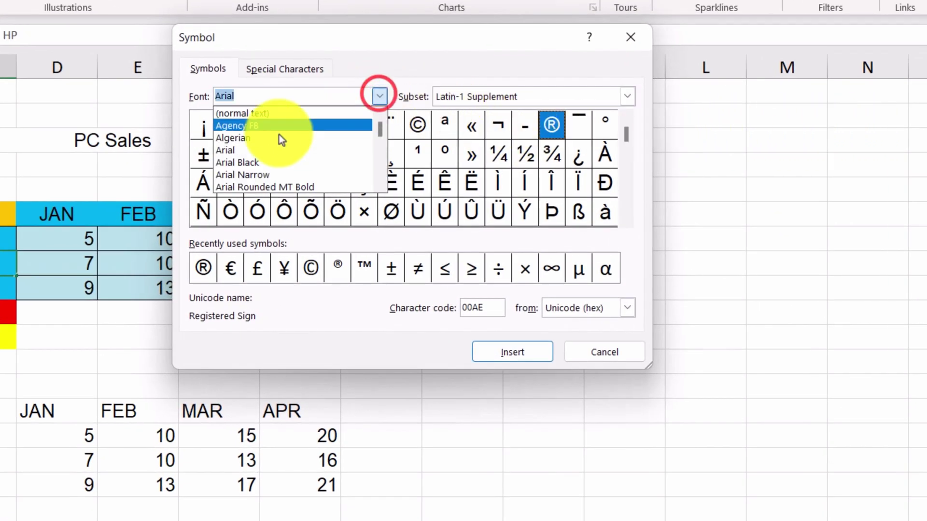
{"action": "left_click", "coordinate": [231, 151]}
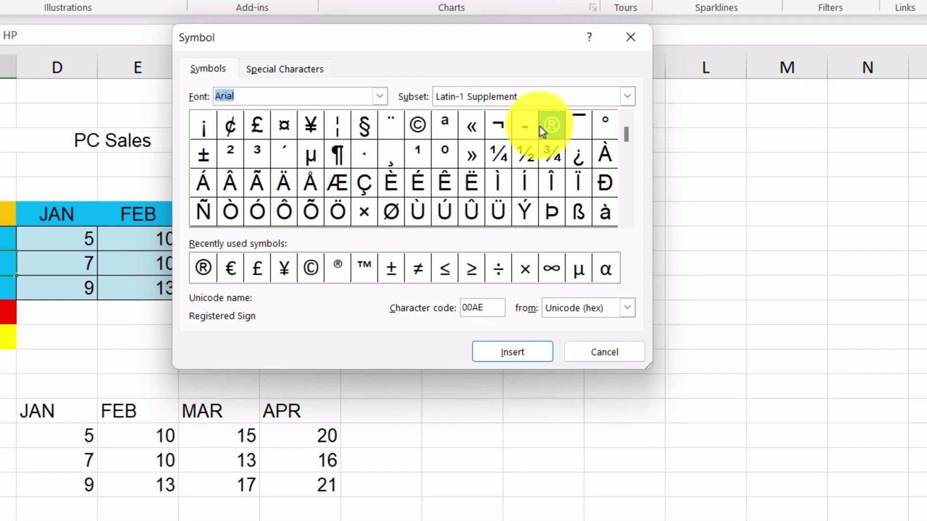
{"action": "left_click", "coordinate": [512, 354]}
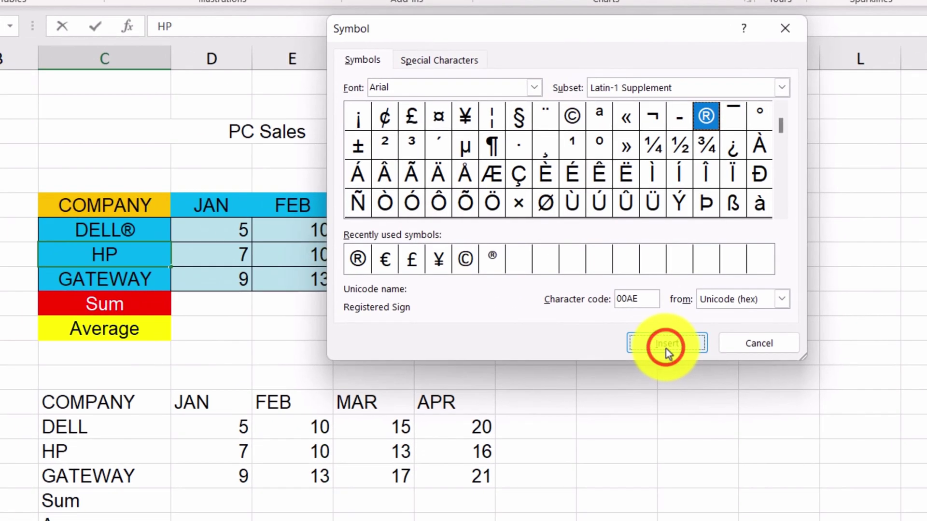
{"action": "left_click", "coordinate": [520, 358]}
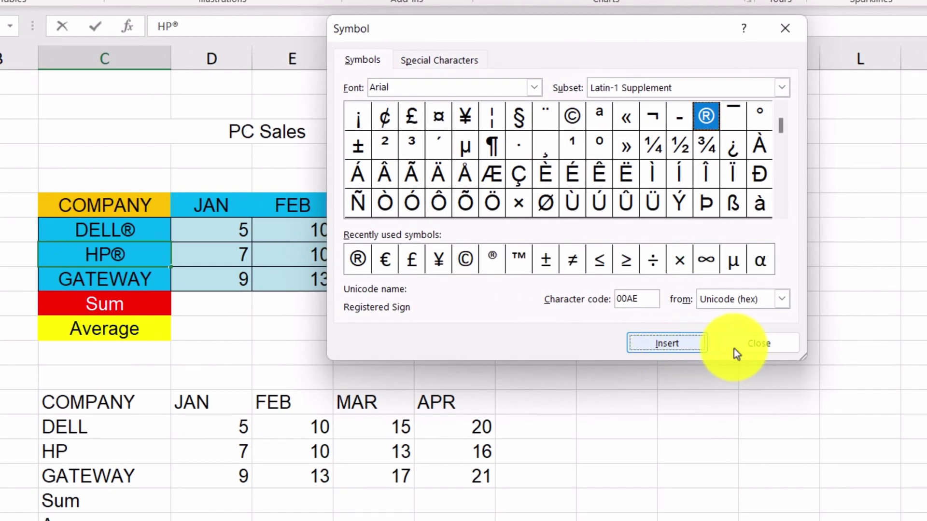
{"action": "left_click", "coordinate": [757, 348]}
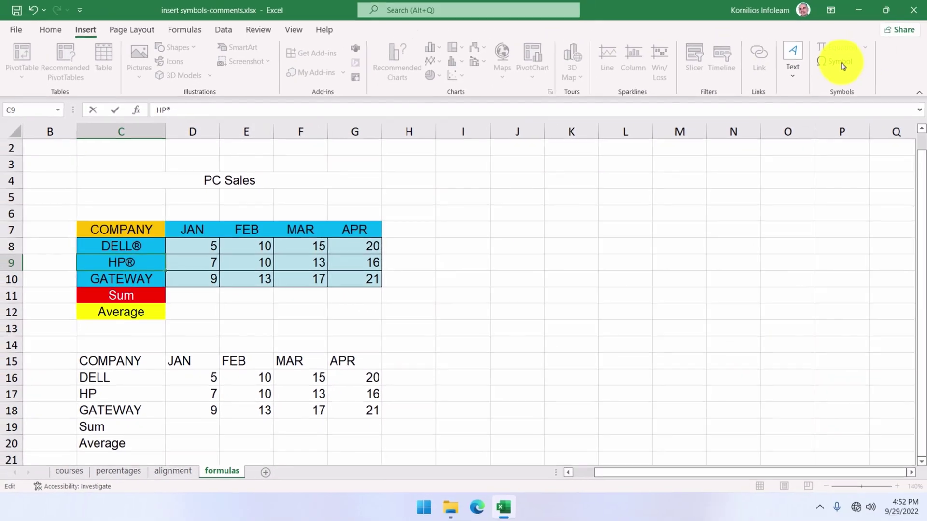
Step: Confirm HP®, then append the recently used ® to GATEWAY in C10, making GATEWAY®
{"action": "left_click", "coordinate": [841, 62]}
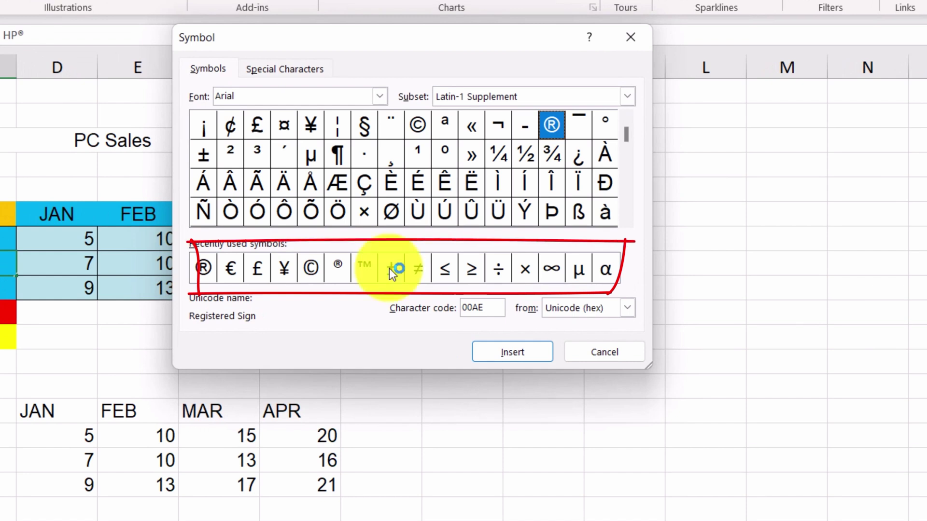
{"action": "left_click", "coordinate": [608, 354]}
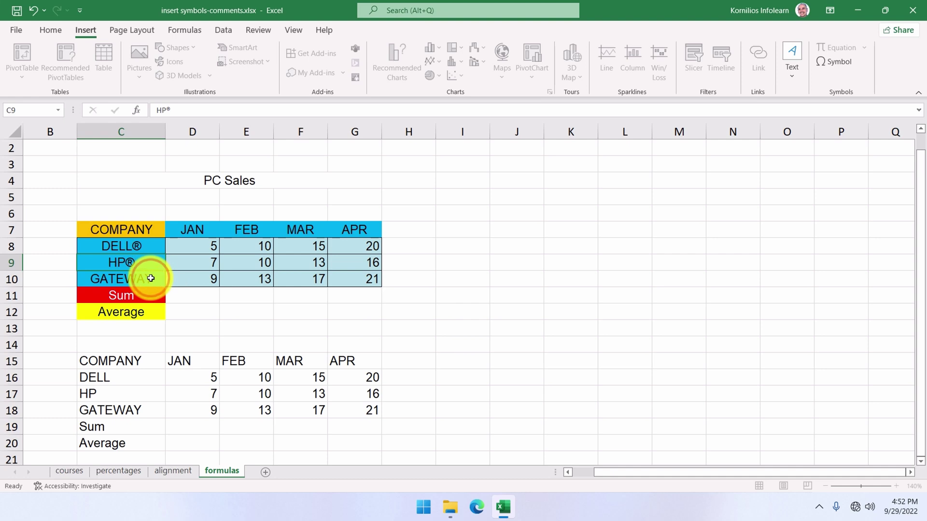
{"action": "left_click", "coordinate": [151, 278]}
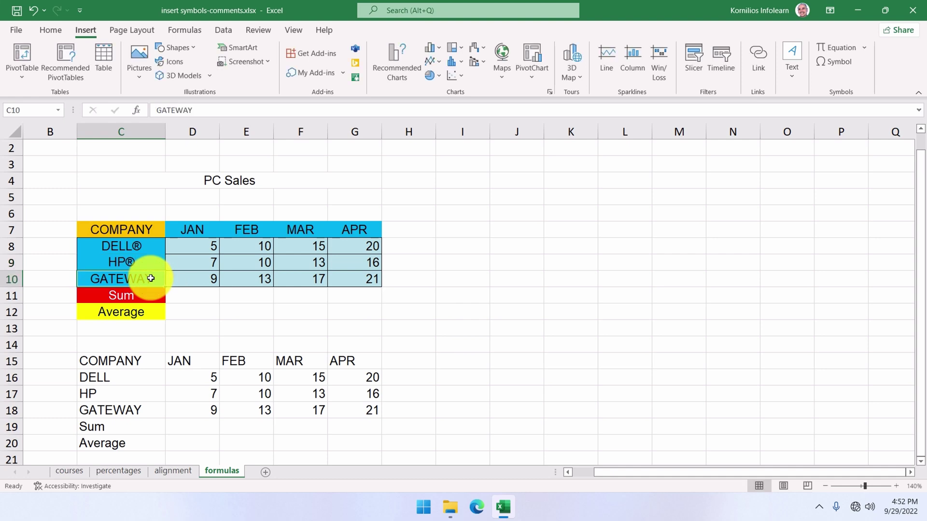
{"action": "double_click", "coordinate": [150, 279]}
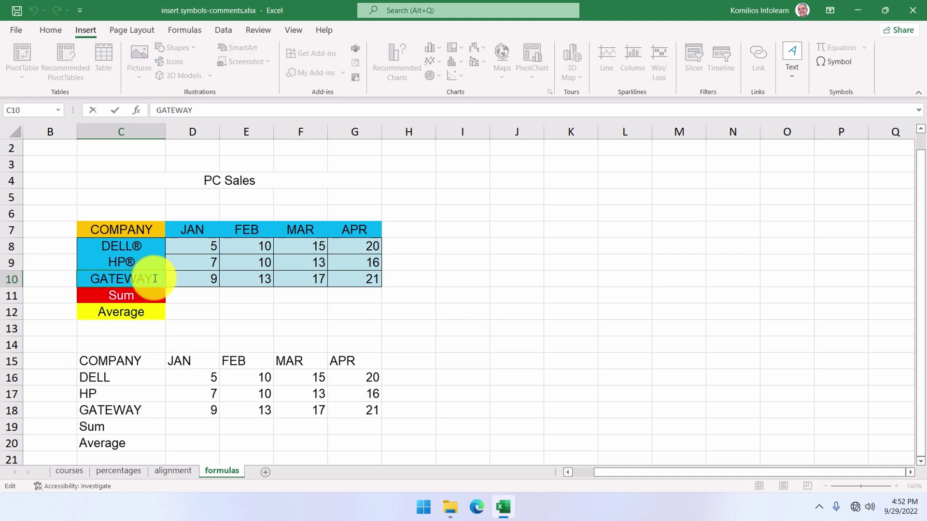
{"action": "left_click", "coordinate": [831, 66]}
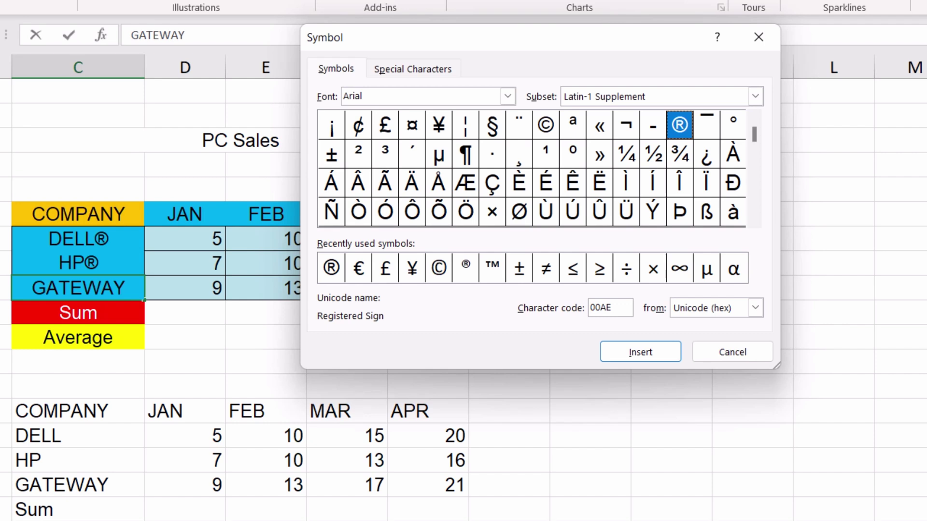
{"action": "left_click", "coordinate": [331, 266]}
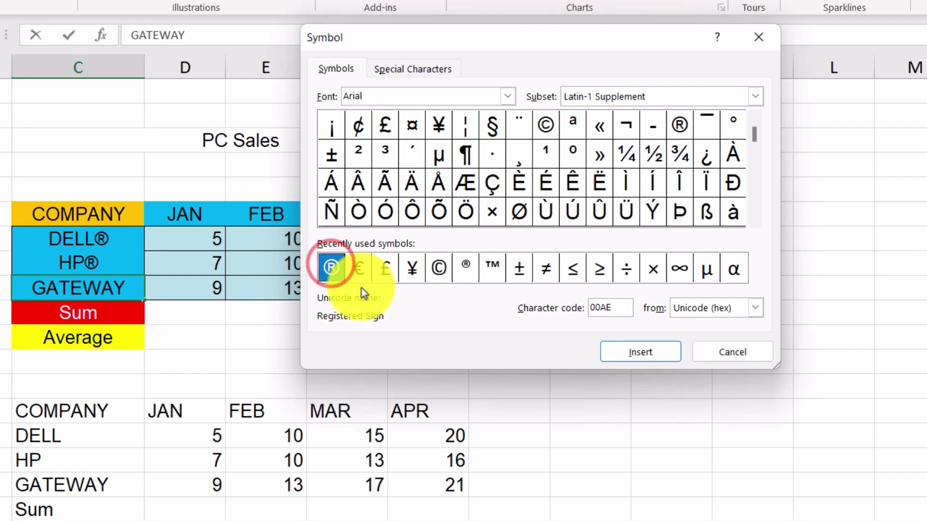
{"action": "left_click", "coordinate": [654, 351]}
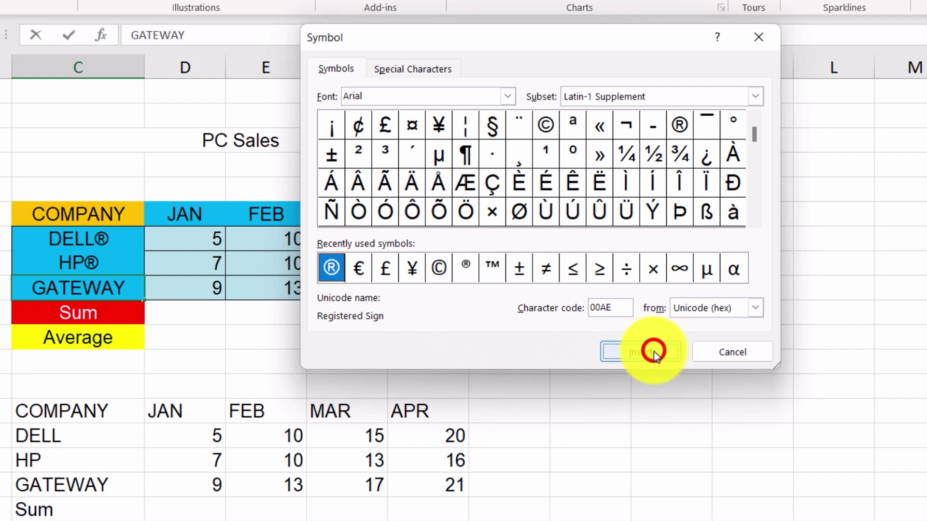
{"action": "left_click", "coordinate": [726, 353]}
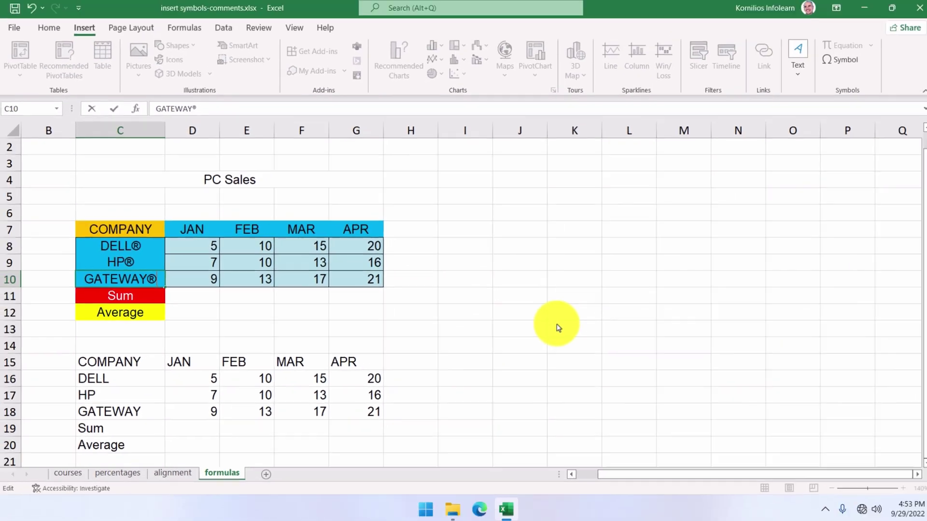
{"action": "key", "text": "Return"}
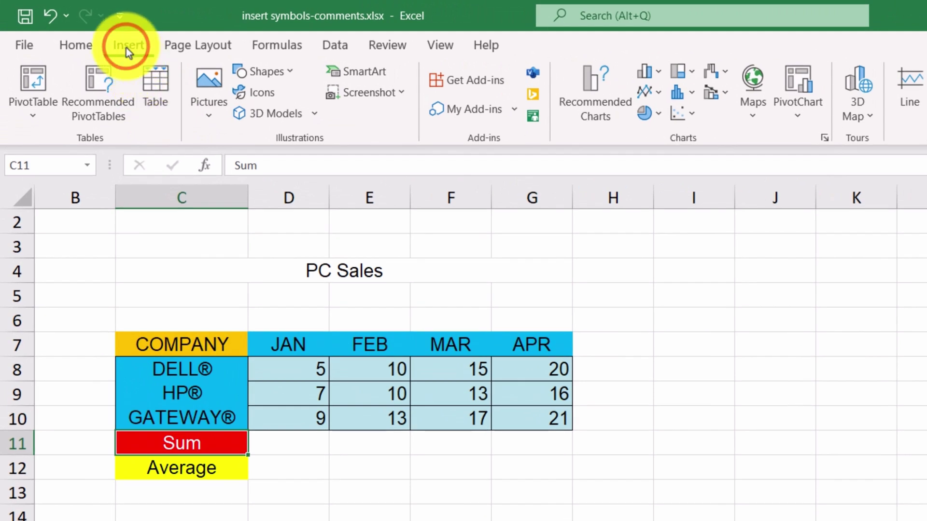
Step: Insert the circuit-tree image 5.jpg from the Pictures folder into the sheet
{"action": "left_click", "coordinate": [209, 115]}
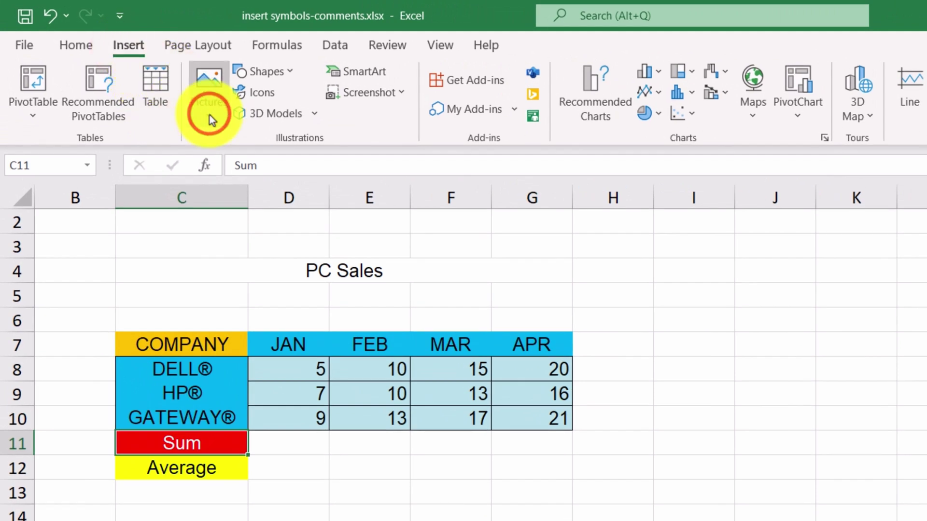
{"action": "left_click", "coordinate": [234, 170]}
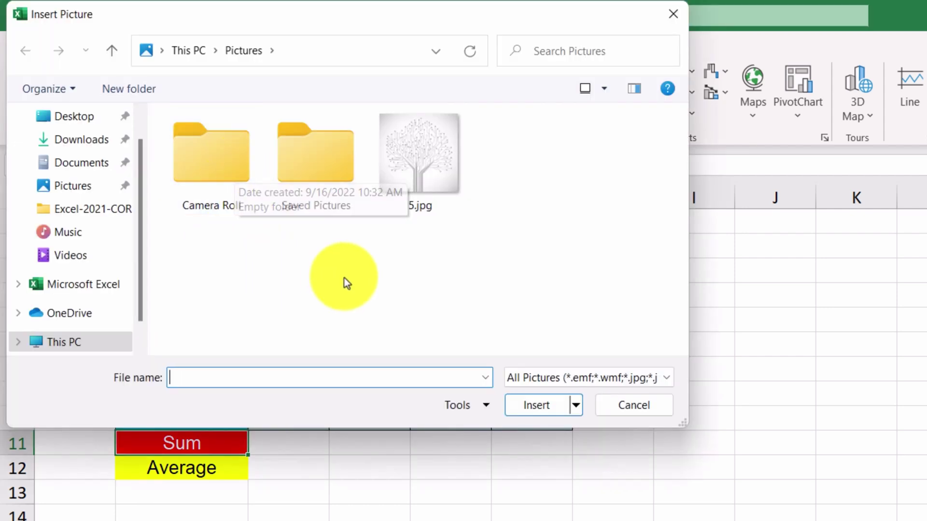
{"action": "left_click", "coordinate": [429, 172]}
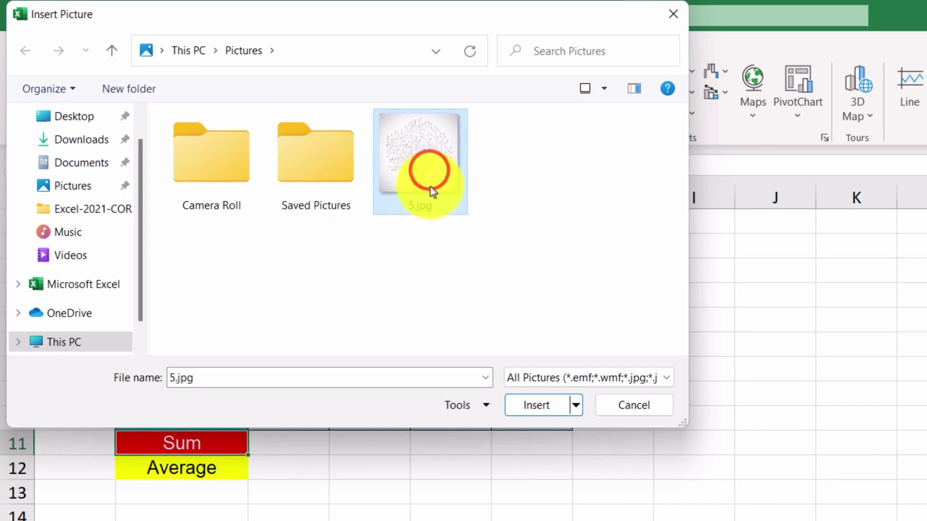
{"action": "left_click", "coordinate": [533, 407]}
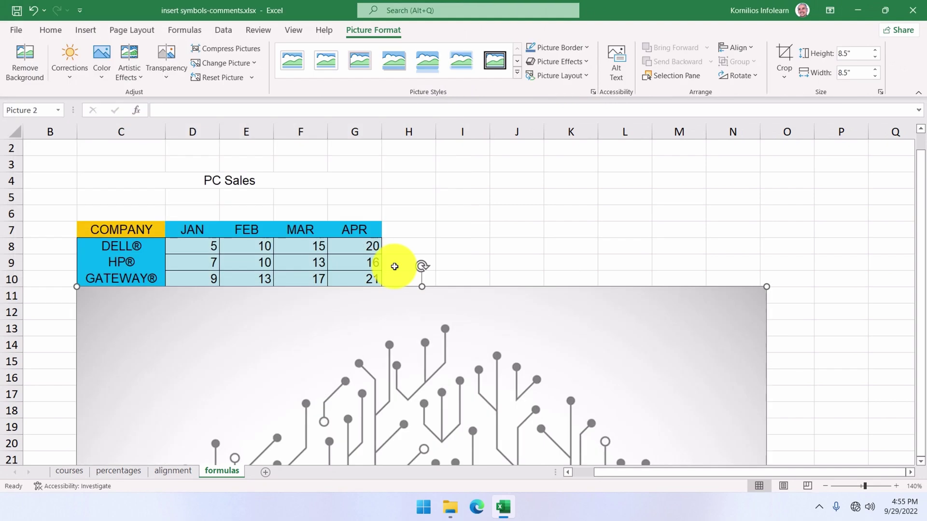
Step: Resize the circuit-tree picture to 4.92 inches and place it right of the PC Sales table
{"action": "left_click", "coordinate": [76, 287]}
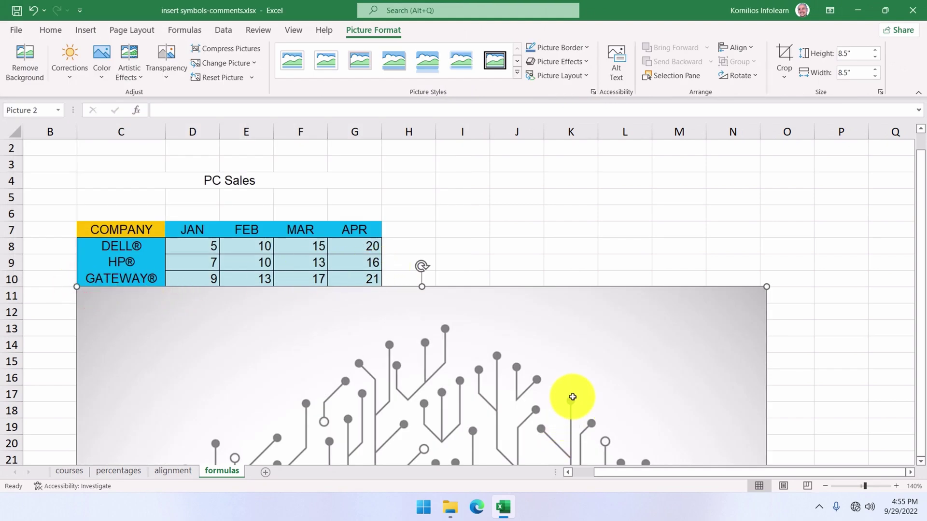
{"action": "key", "text": "ctrl+z"}
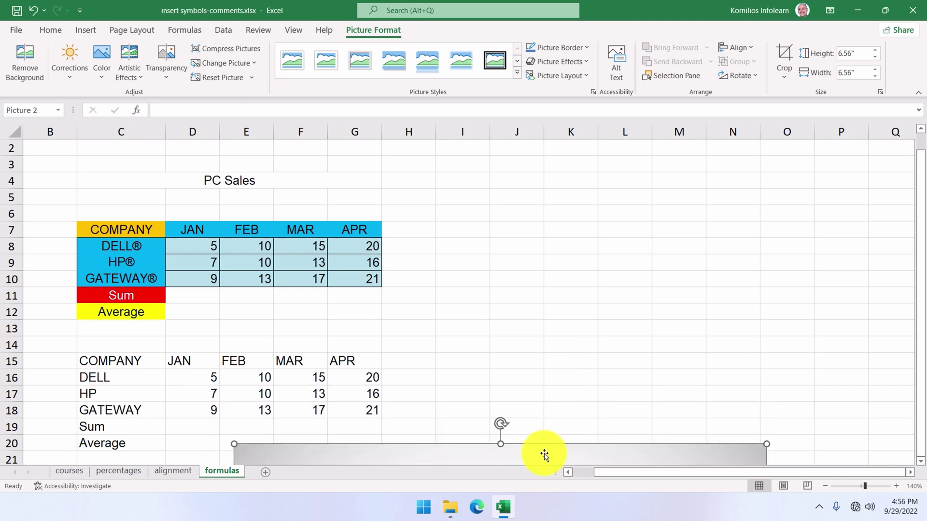
{"action": "left_click_drag", "start_coordinate": [542, 451], "coordinate": [675, 165]}
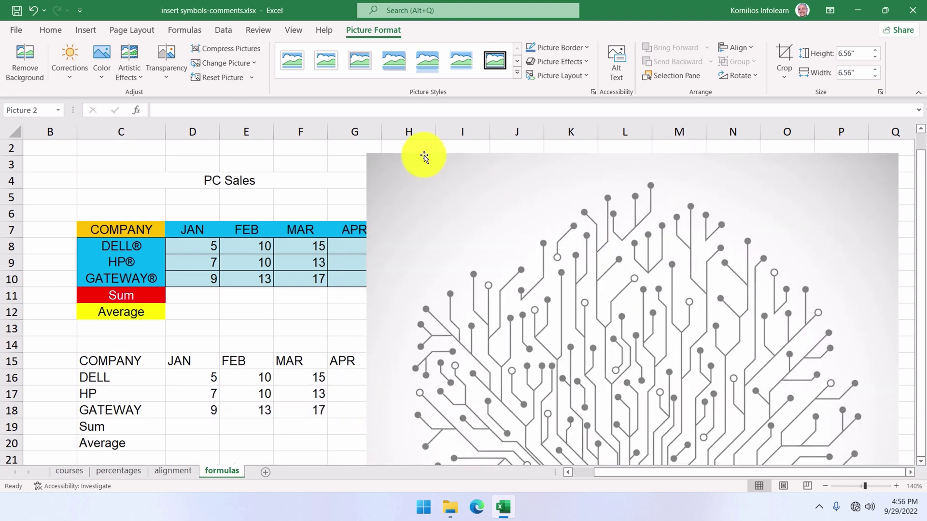
{"action": "left_click", "coordinate": [367, 151]}
{"action": "left_click_drag", "start_coordinate": [532, 263], "coordinate": [573, 230]}
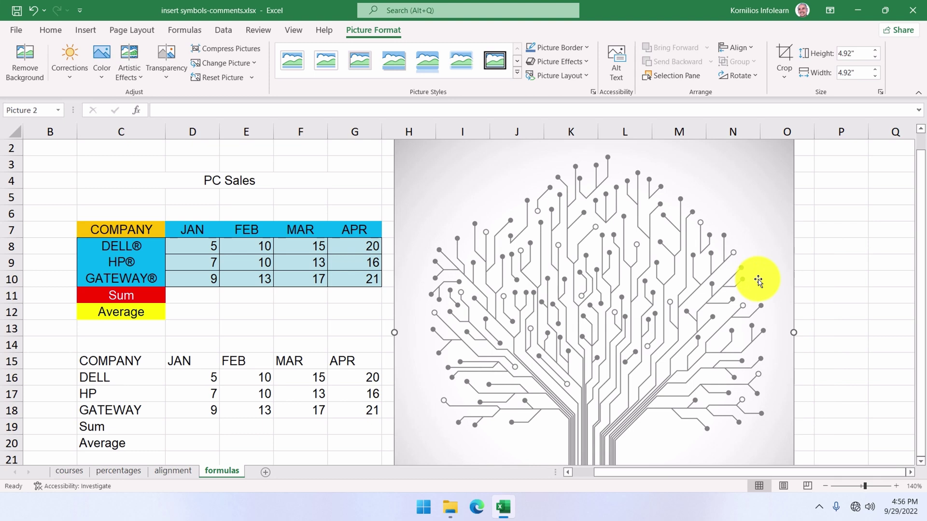
{"action": "left_click", "coordinate": [90, 32]}
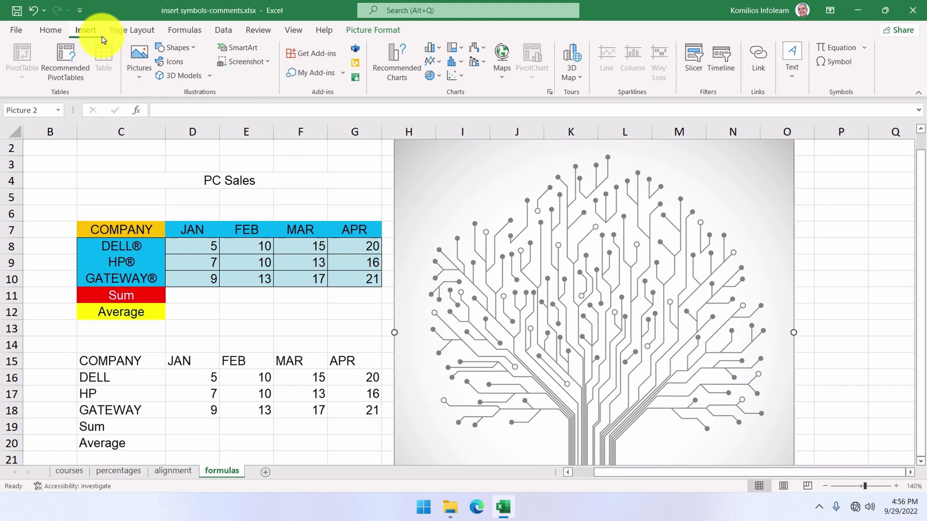
{"action": "left_click", "coordinate": [138, 80]}
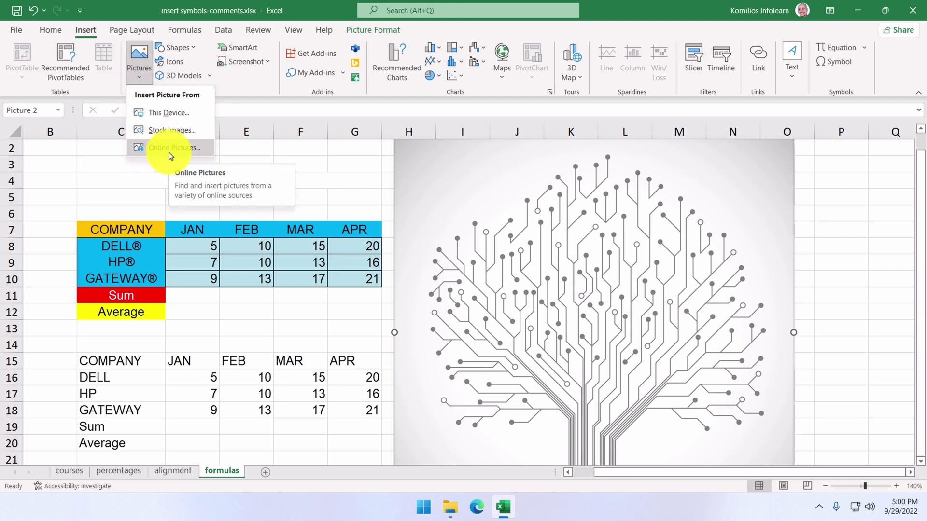
Step: Open the Online Pictures search with its Bing categories, then close it without inserting
{"action": "left_click", "coordinate": [170, 152]}
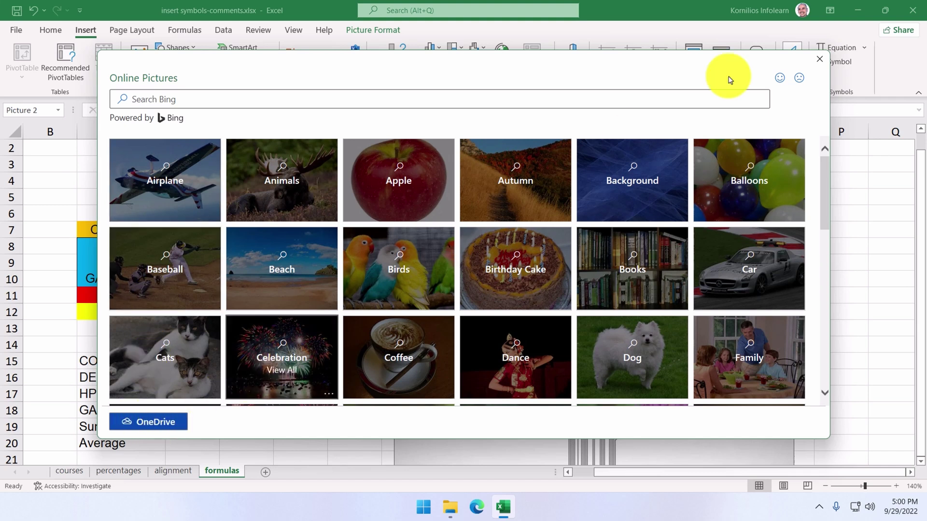
{"action": "left_click", "coordinate": [821, 59]}
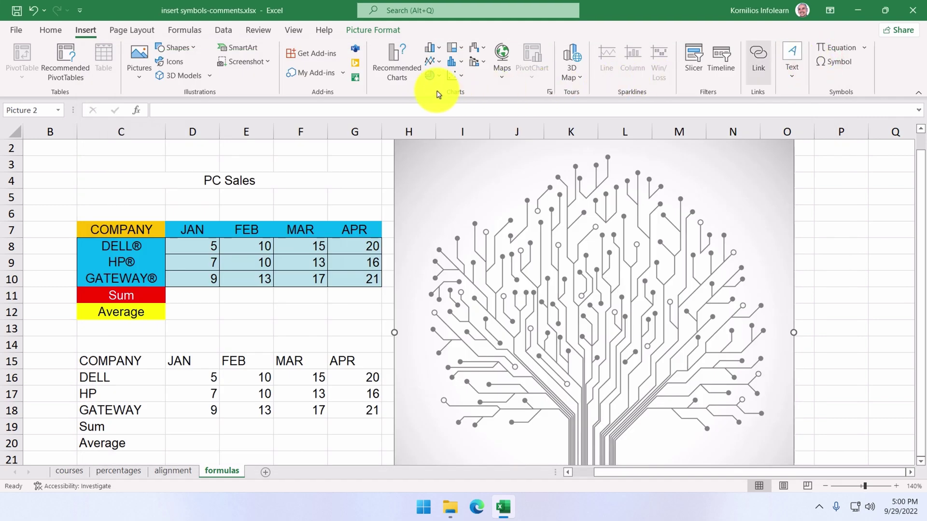
Step: Insert the Cutout People stock photo of a cheering man in a suit, then go to the courses sheet
{"action": "left_click", "coordinate": [136, 78]}
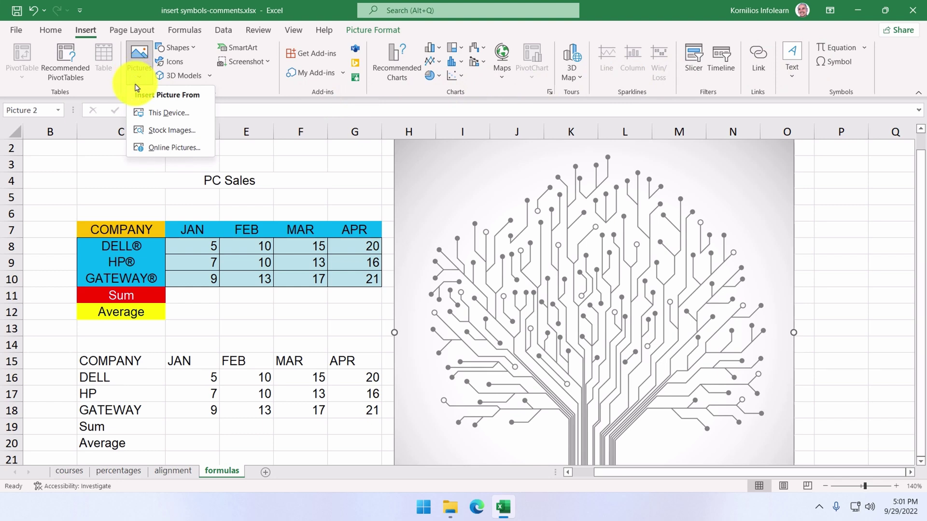
{"action": "left_click", "coordinate": [164, 131]}
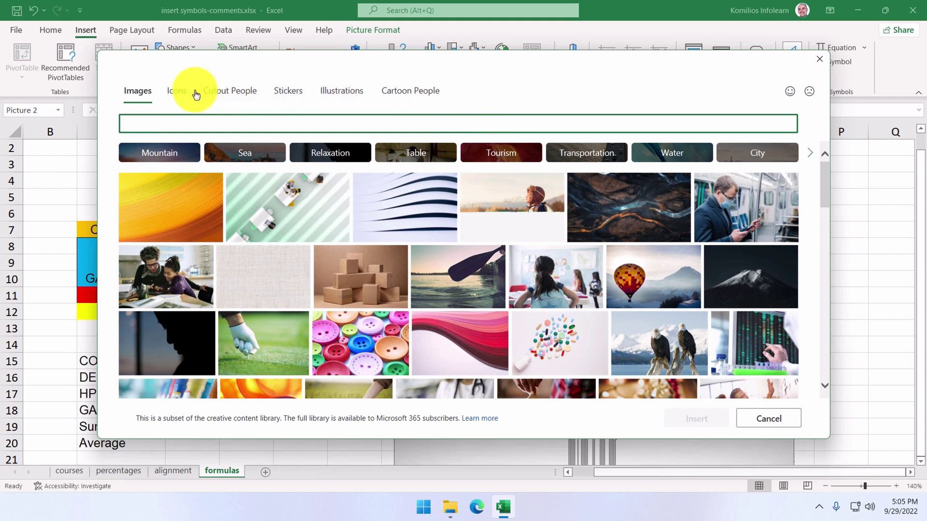
{"action": "left_click", "coordinate": [225, 93]}
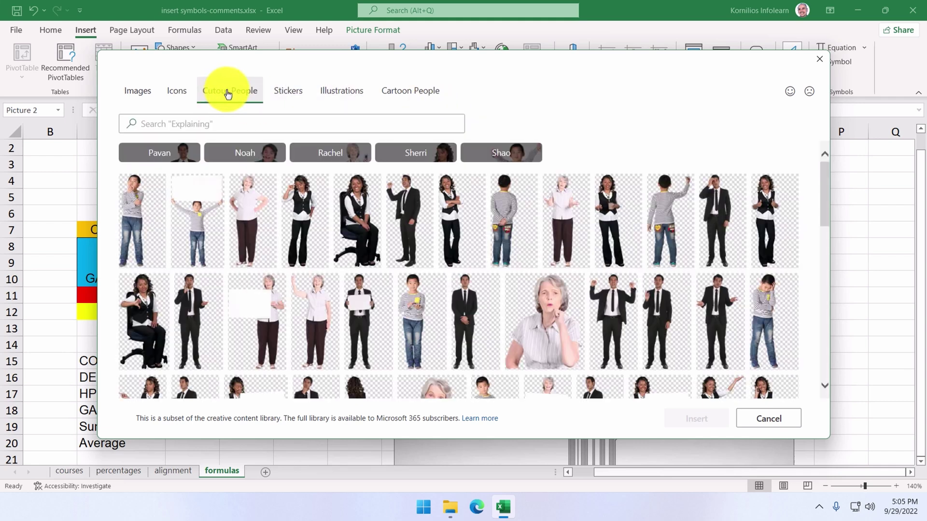
{"action": "left_click", "coordinate": [409, 227]}
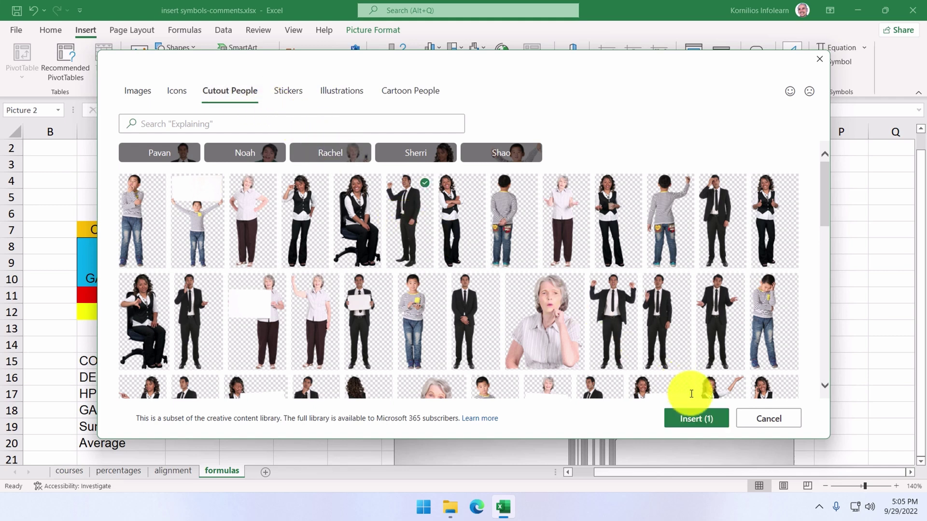
{"action": "left_click", "coordinate": [697, 419]}
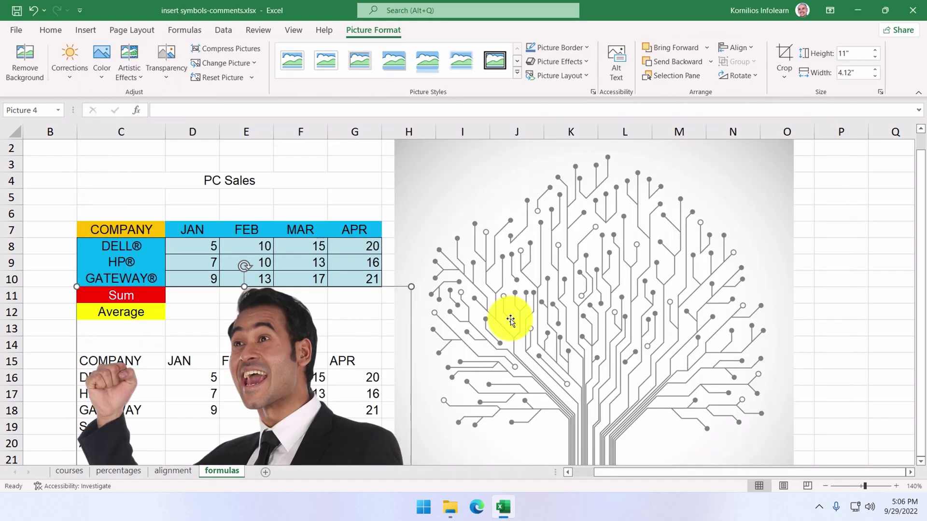
{"action": "left_click", "coordinate": [227, 449]}
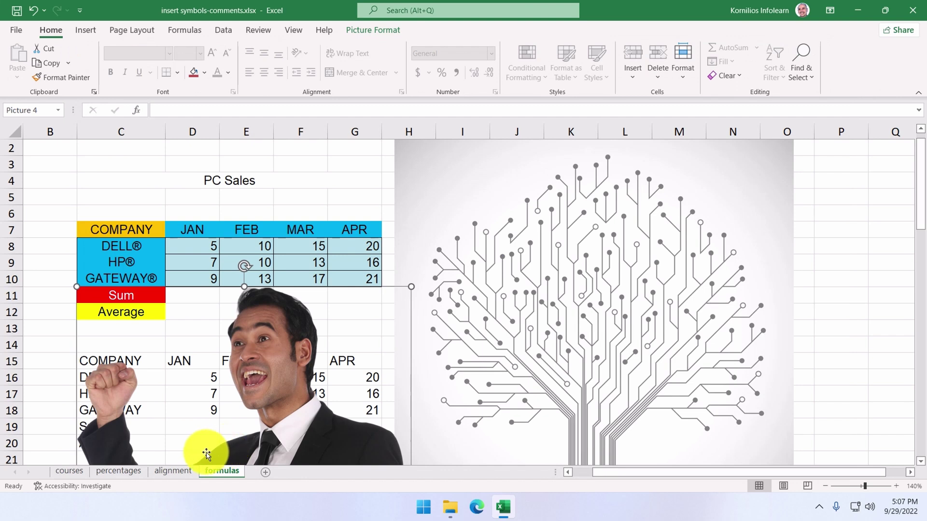
{"action": "left_click", "coordinate": [73, 473]}
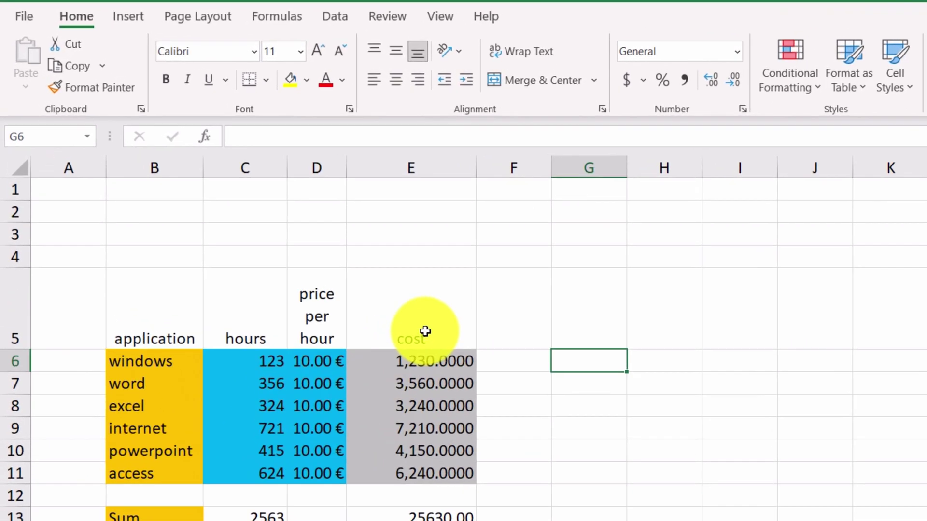
Step: Add a new comment reading 'this is the cost' to the cost header cell E5
{"action": "left_click", "coordinate": [425, 331]}
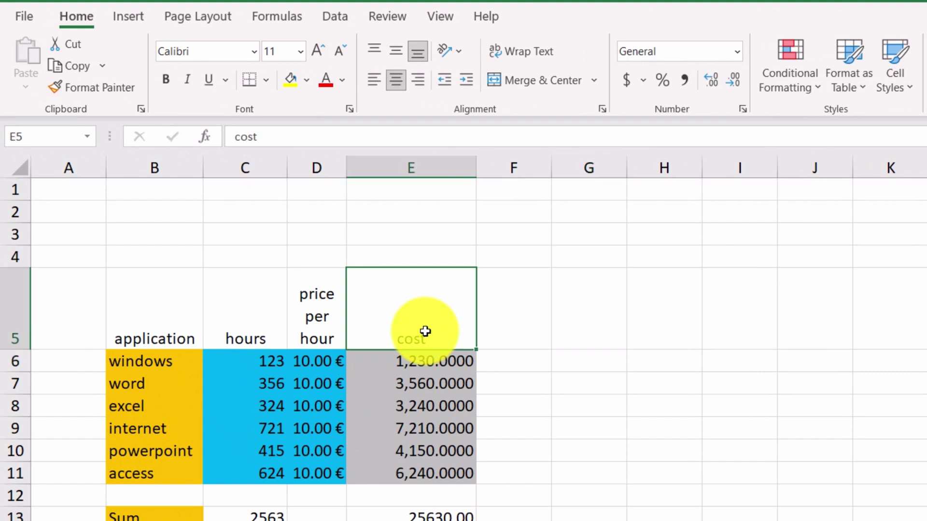
{"action": "left_click", "coordinate": [395, 15]}
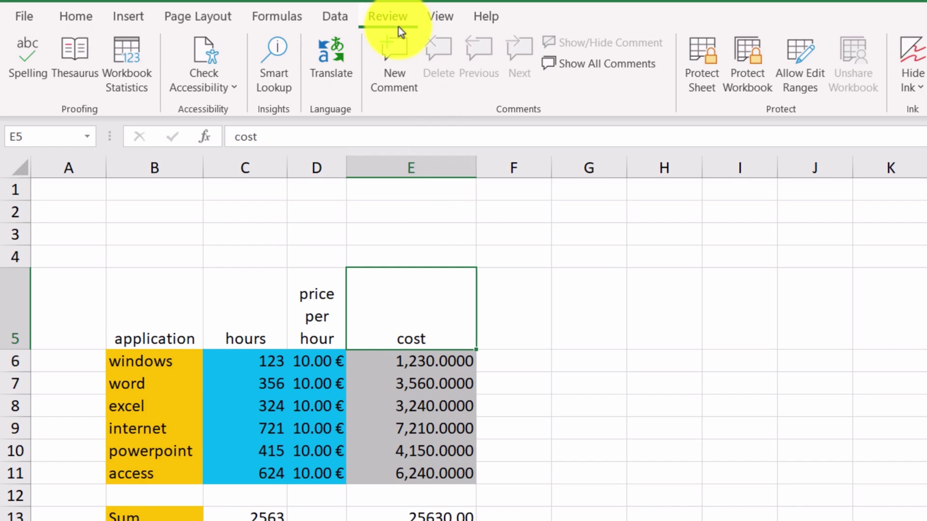
{"action": "left_click", "coordinate": [398, 56]}
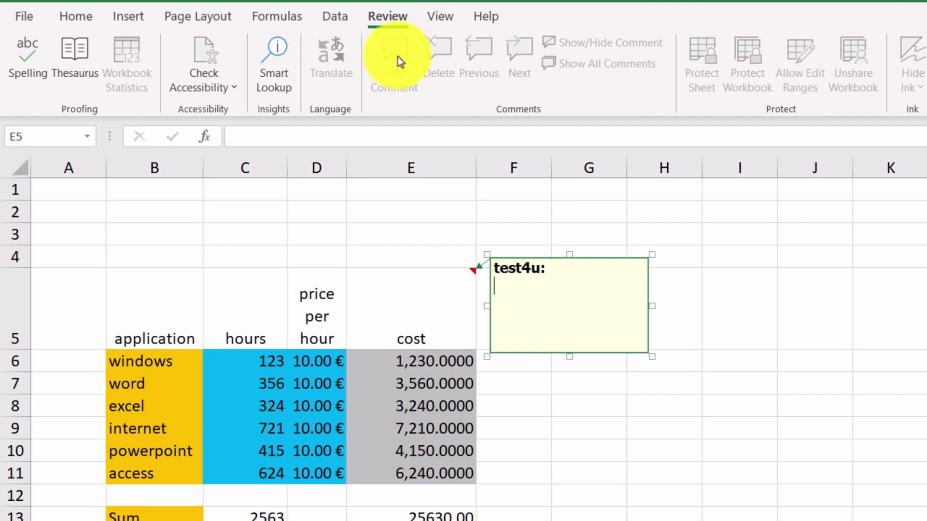
{"action": "type", "text": "this is th"}
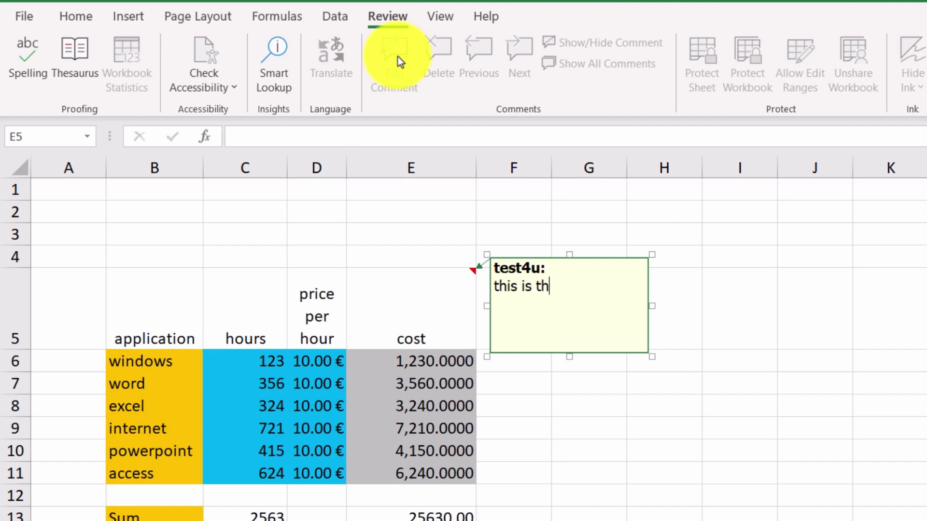
{"action": "type", "text": "e cost"}
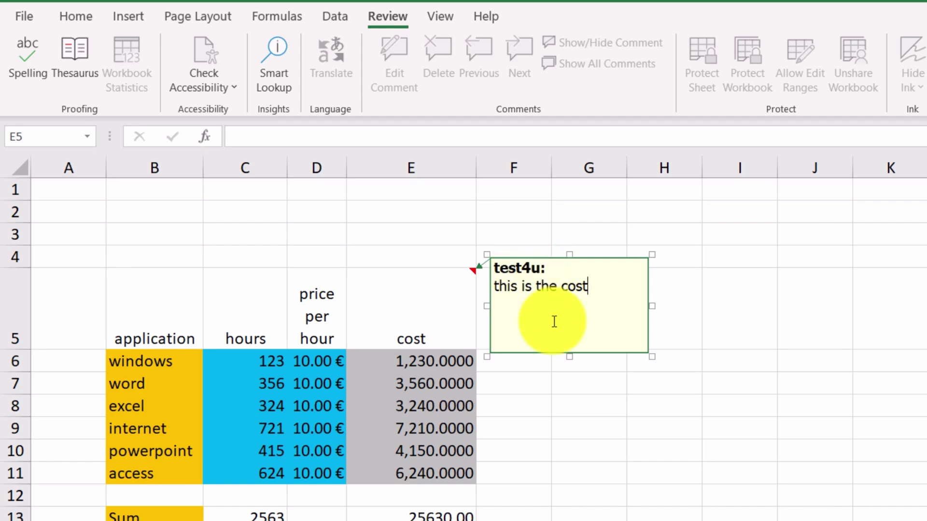
{"action": "left_click", "coordinate": [546, 442]}
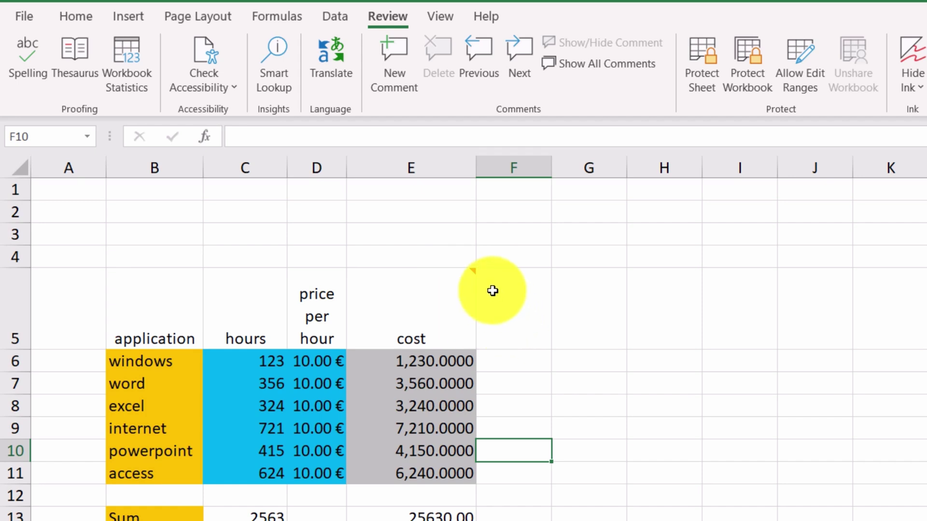
{"action": "mouse_move", "coordinate": [475, 270]}
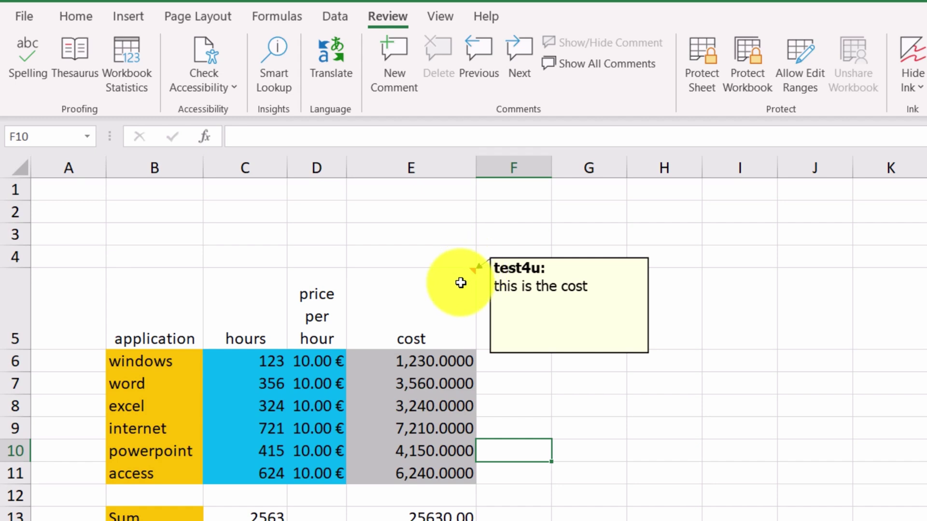
{"action": "right_click", "coordinate": [458, 284]}
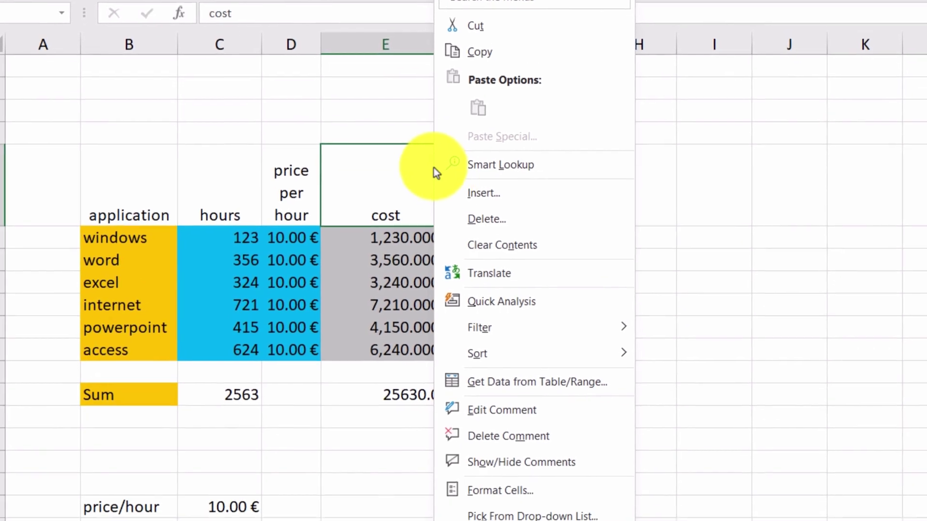
{"action": "left_click", "coordinate": [487, 430]}
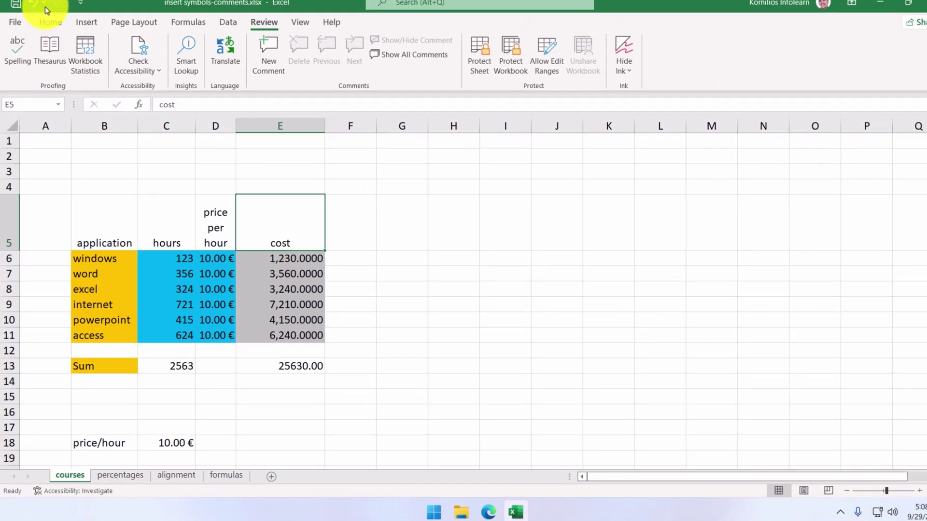
{"action": "left_click", "coordinate": [34, 9]}
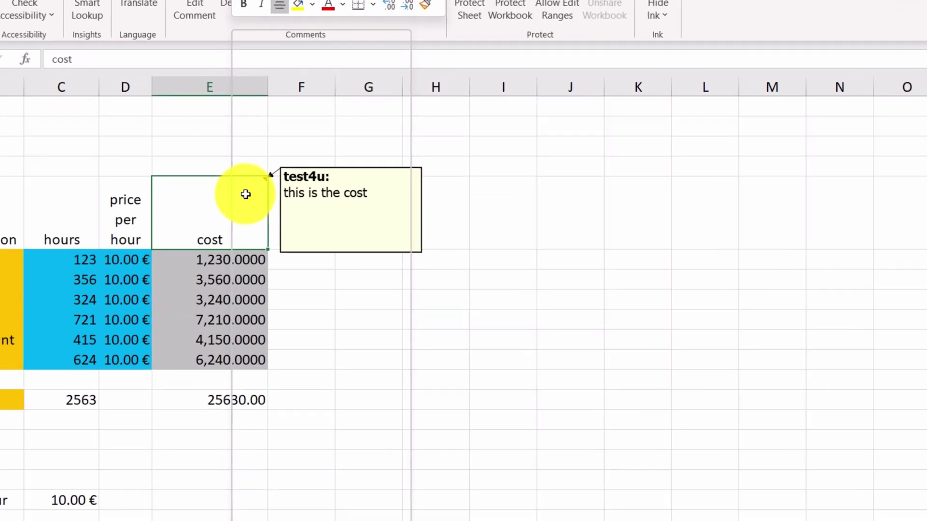
Step: Open the E5 comment for editing, then close the comment editor
{"action": "right_click", "coordinate": [300, 211]}
{"action": "left_click", "coordinate": [298, 435]}
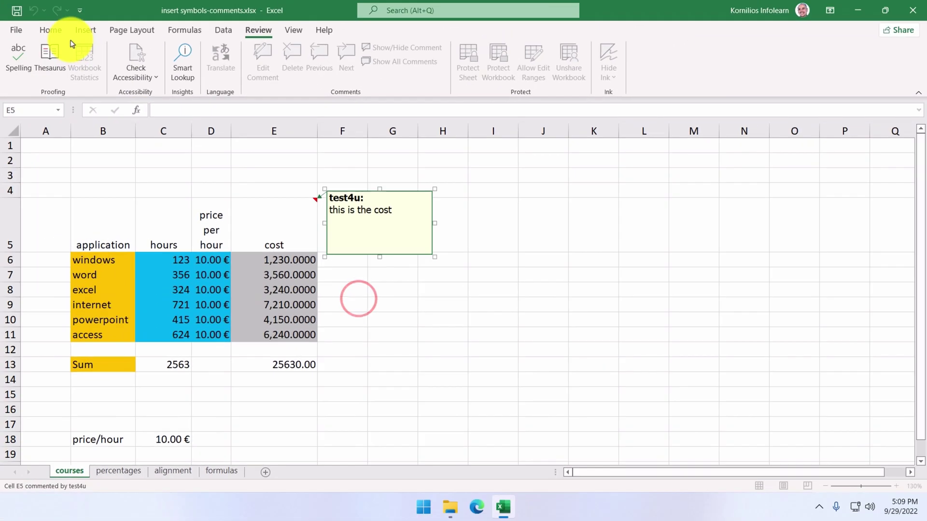
{"action": "left_click", "coordinate": [306, 318]}
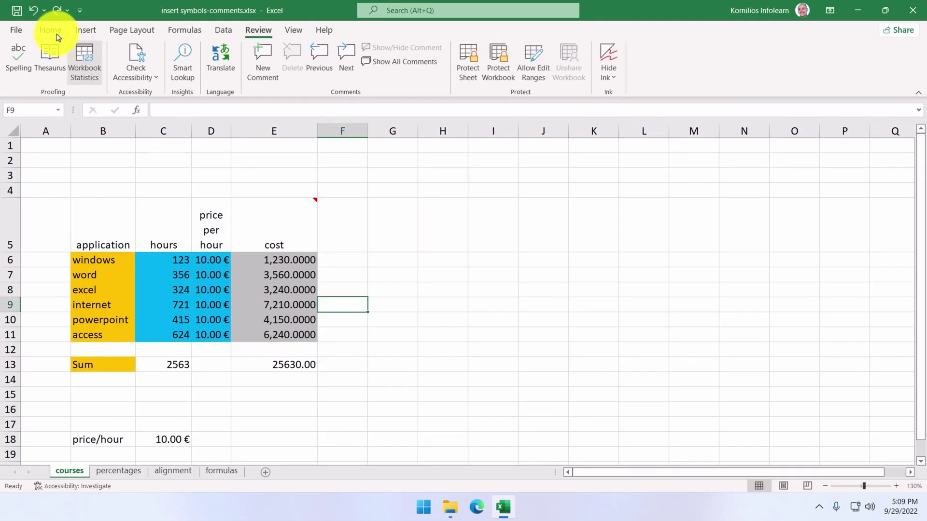
Step: Clear the comment from cell E5 with Home > Clear > Clear Comments
{"action": "left_click", "coordinate": [50, 30]}
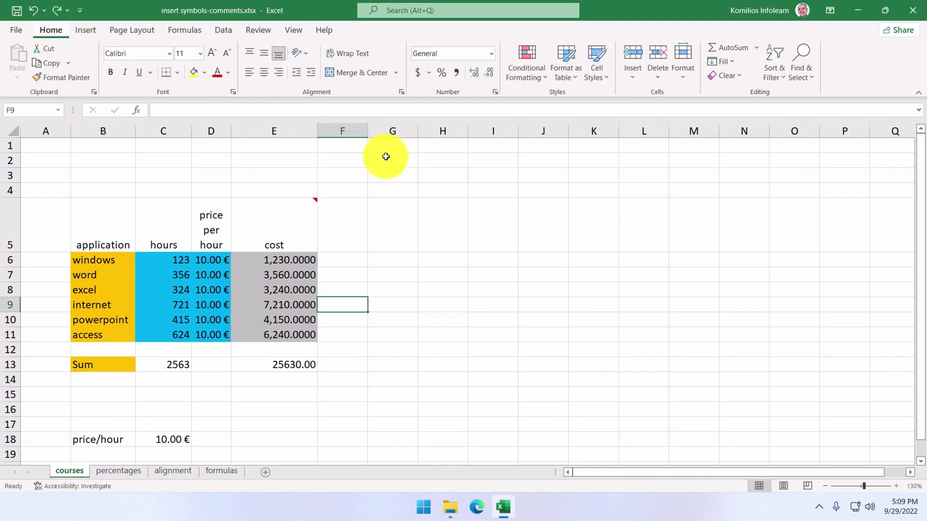
{"action": "left_click", "coordinate": [284, 216]}
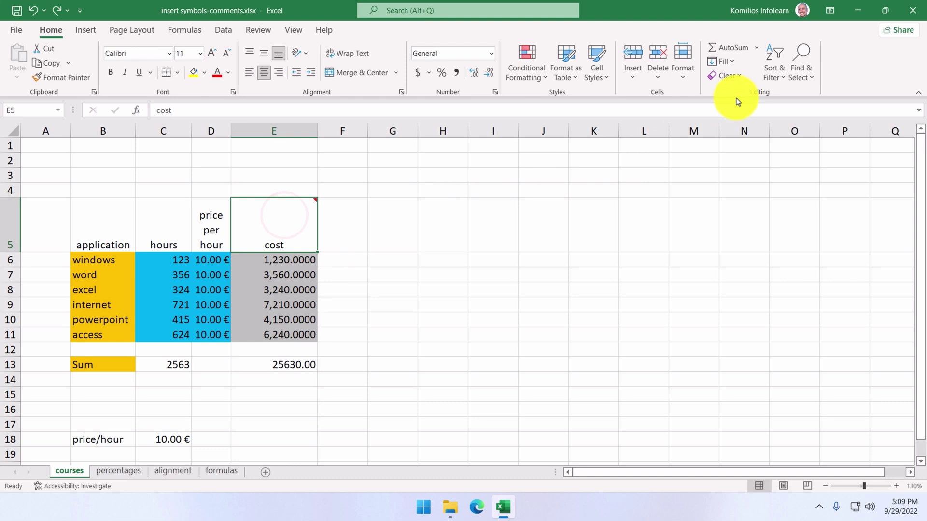
{"action": "left_click", "coordinate": [742, 76]}
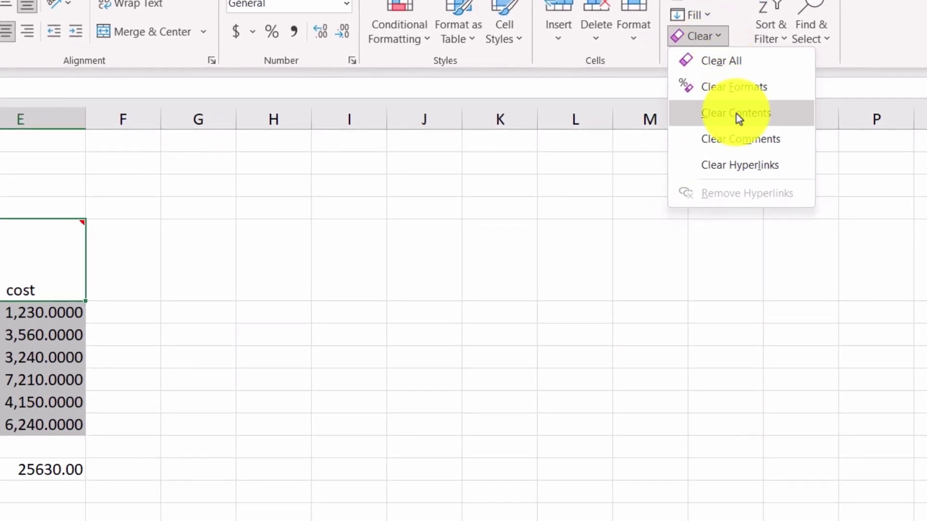
{"action": "left_click", "coordinate": [757, 148]}
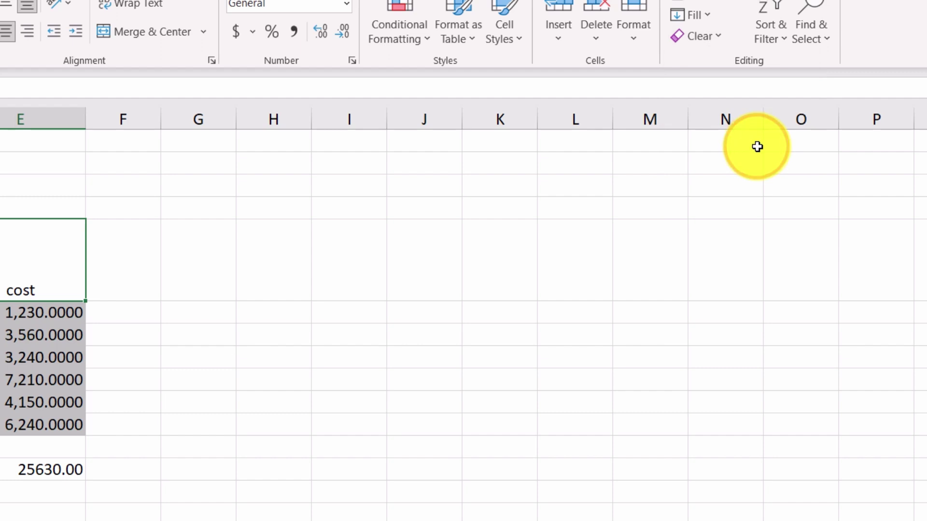